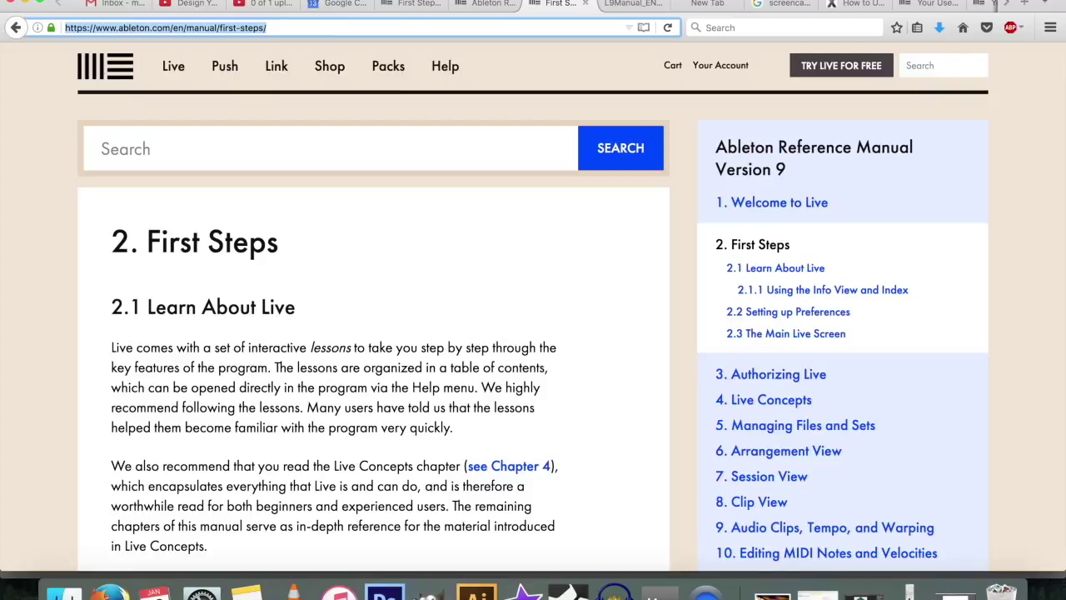
Switch to the Live 9 manual PDF in Firefox and scroll up through its index pages
click(633, 3)
scroll(693, 119, up, 15)
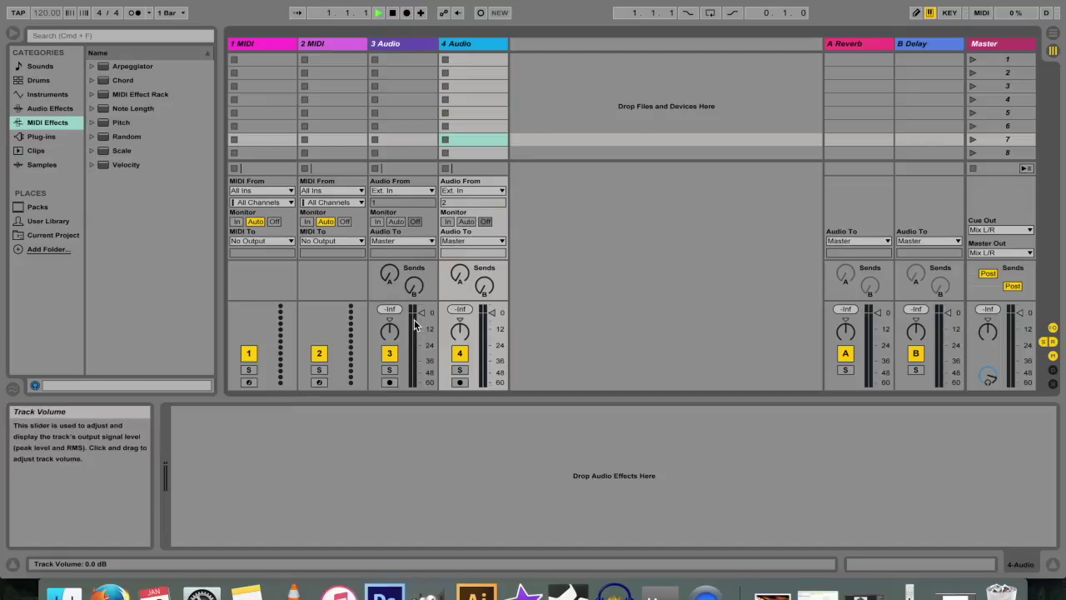
key(super+Tab)
Close the manual's find bar and scroll through the current page
scroll(540, 301, up, 1)
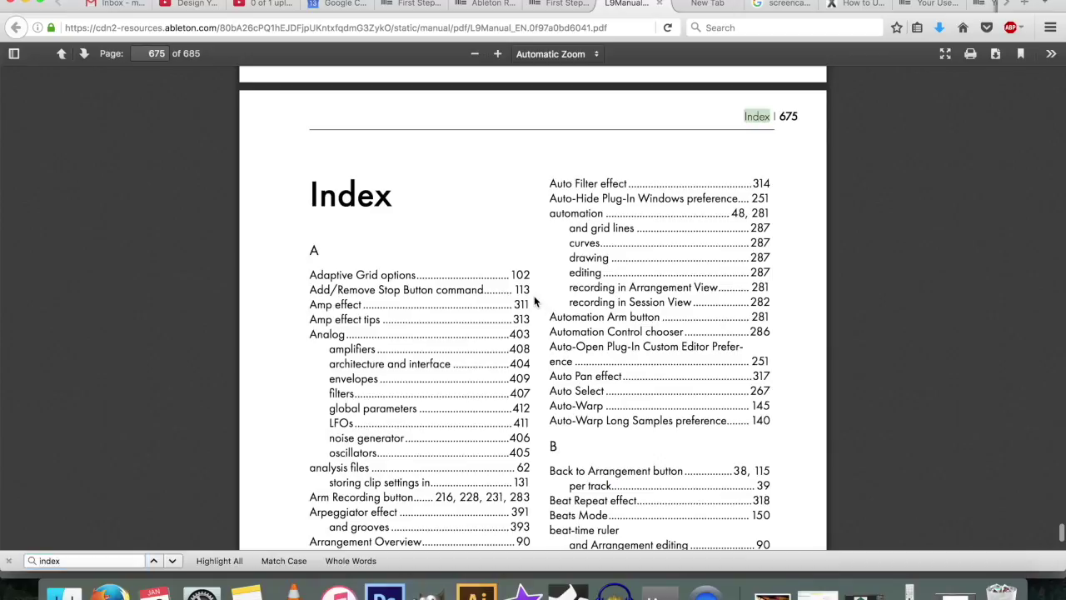
click(8, 561)
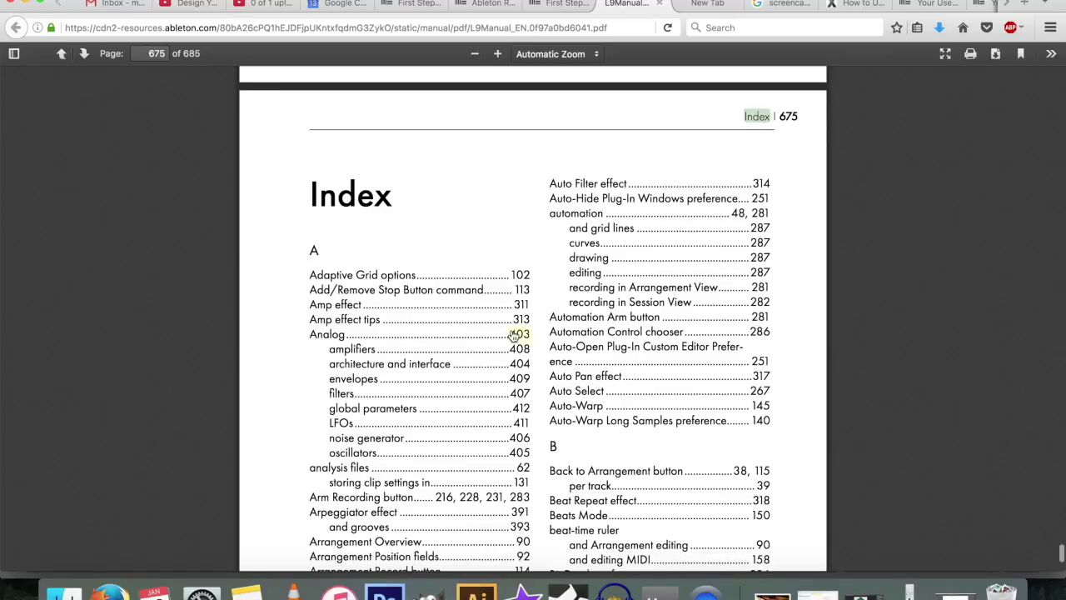
scroll(517, 334, down, 1)
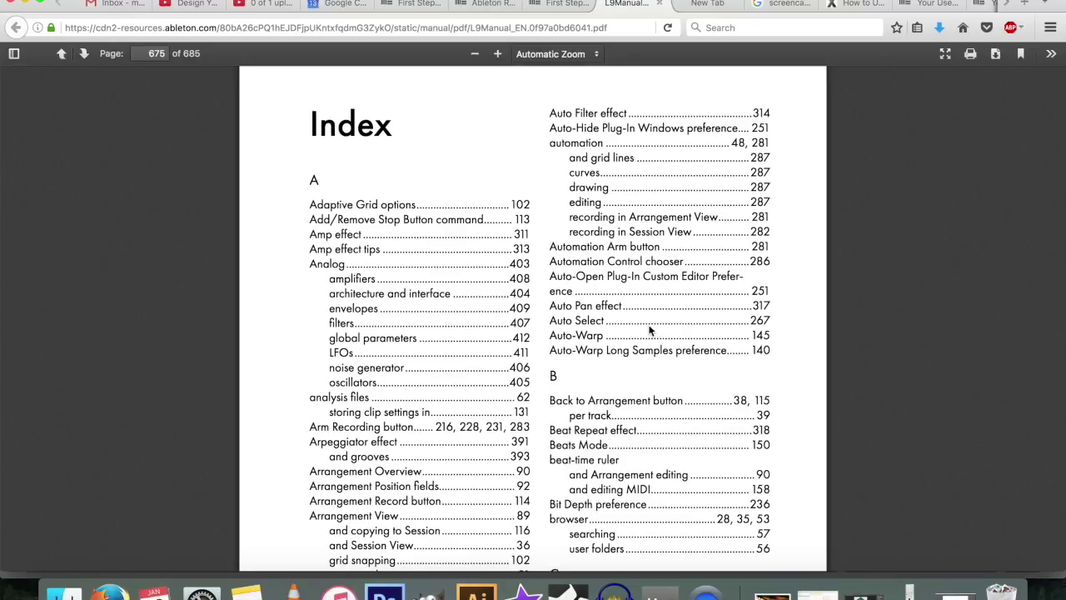
scroll(564, 383, up, 1)
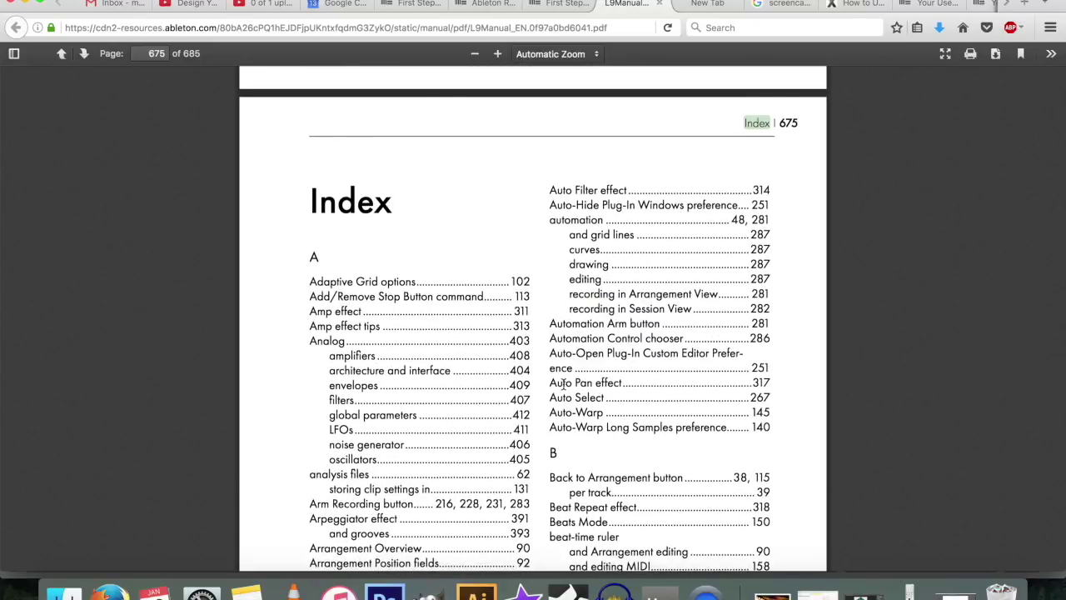
Search the manual for 'clip slot' (page 118), then 'index' to return to Index page 675
key(super+f)
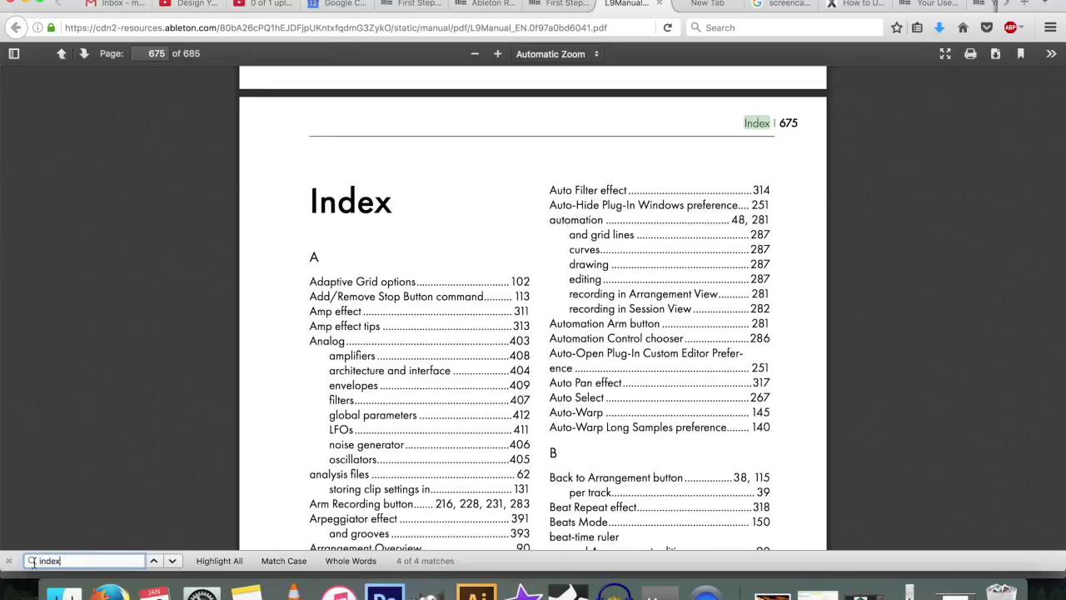
key(BackSpace)
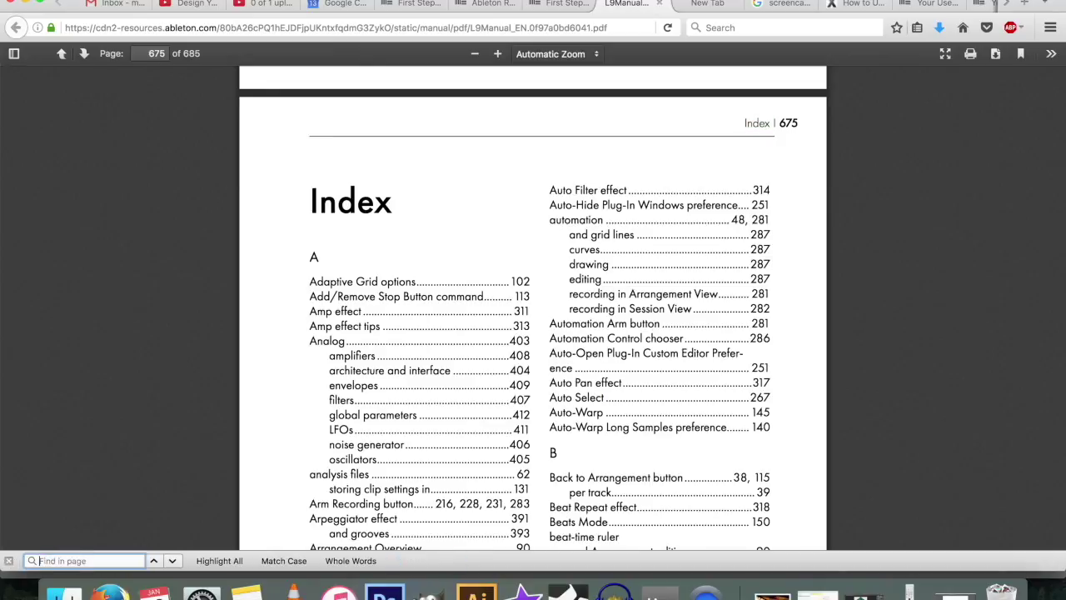
text(clip)
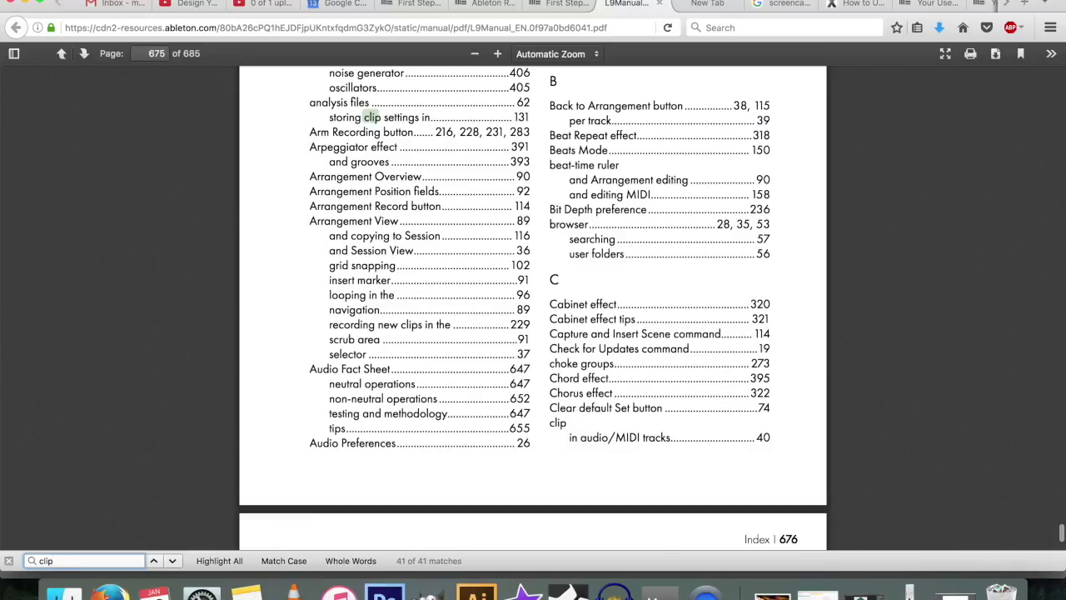
text( slot)
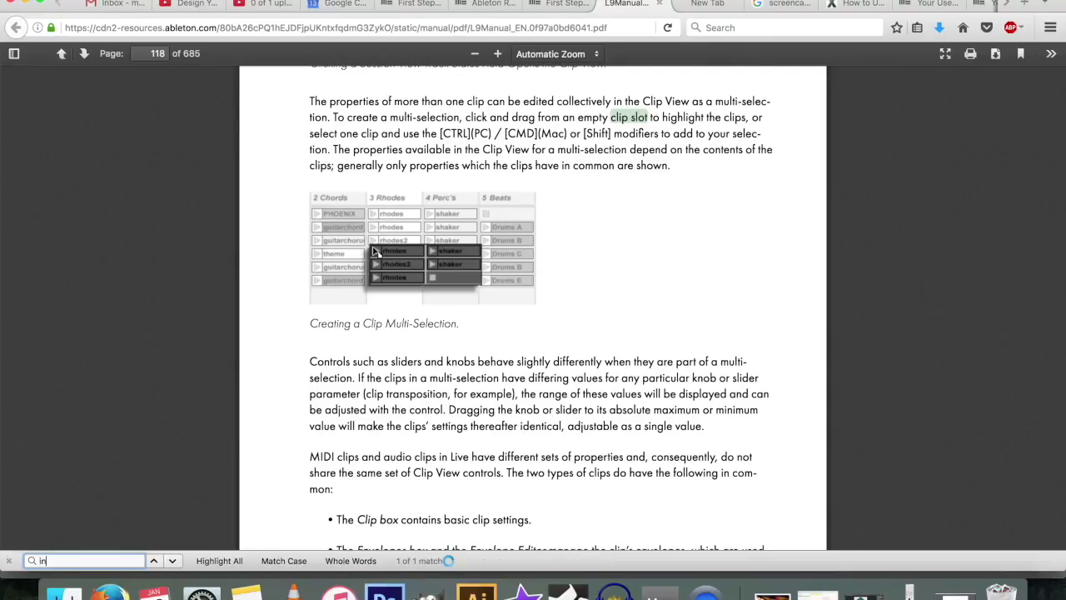
text(dex)
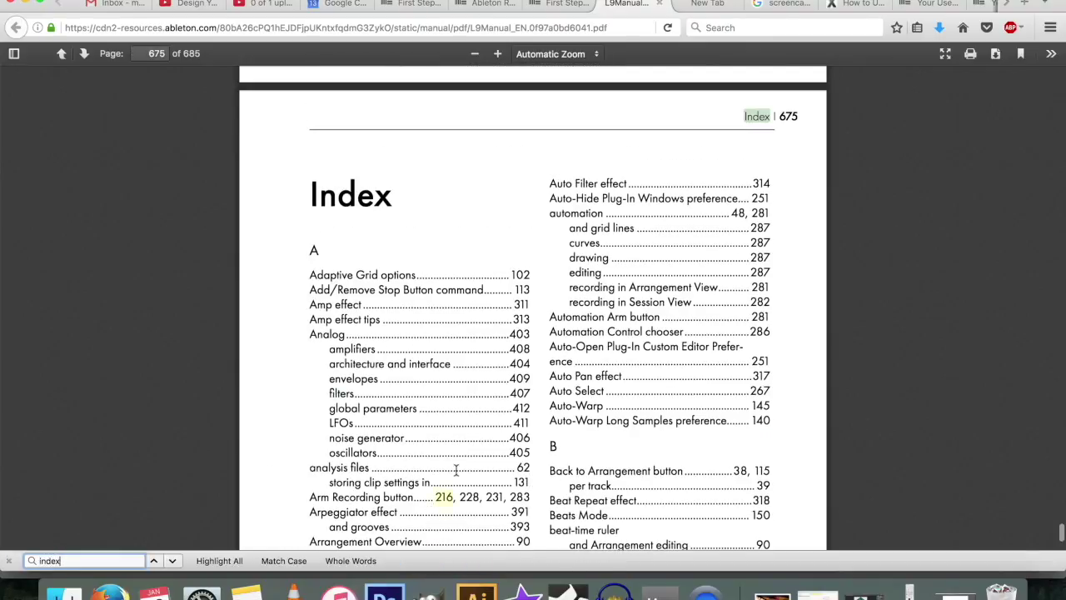
scroll(510, 343, down, 5)
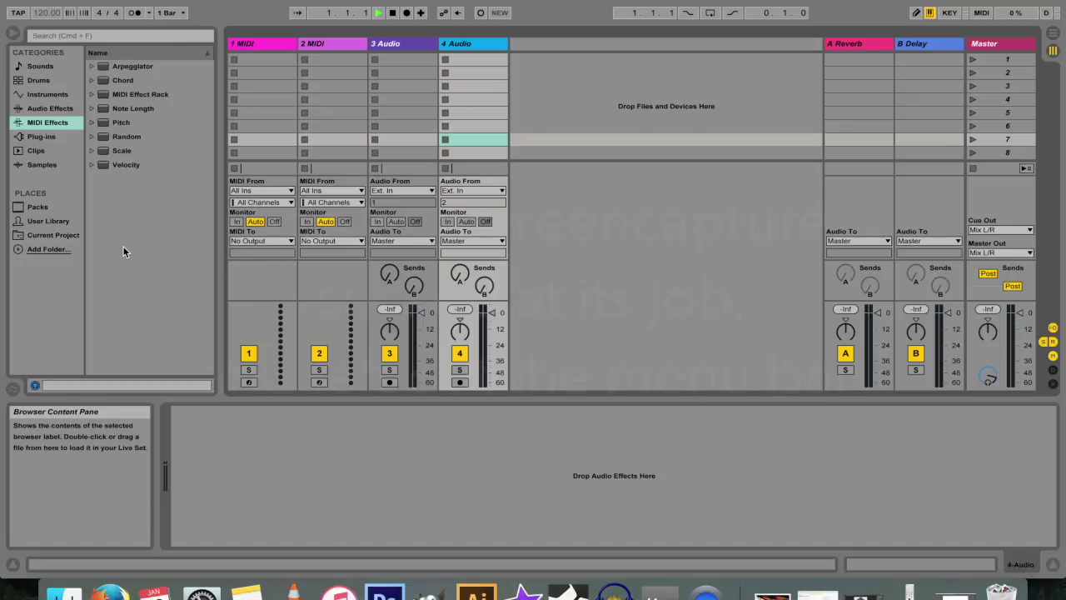
Open Live's Preferences and set the interface language to Deutsch, acknowledging the restart alert
click(50, 0)
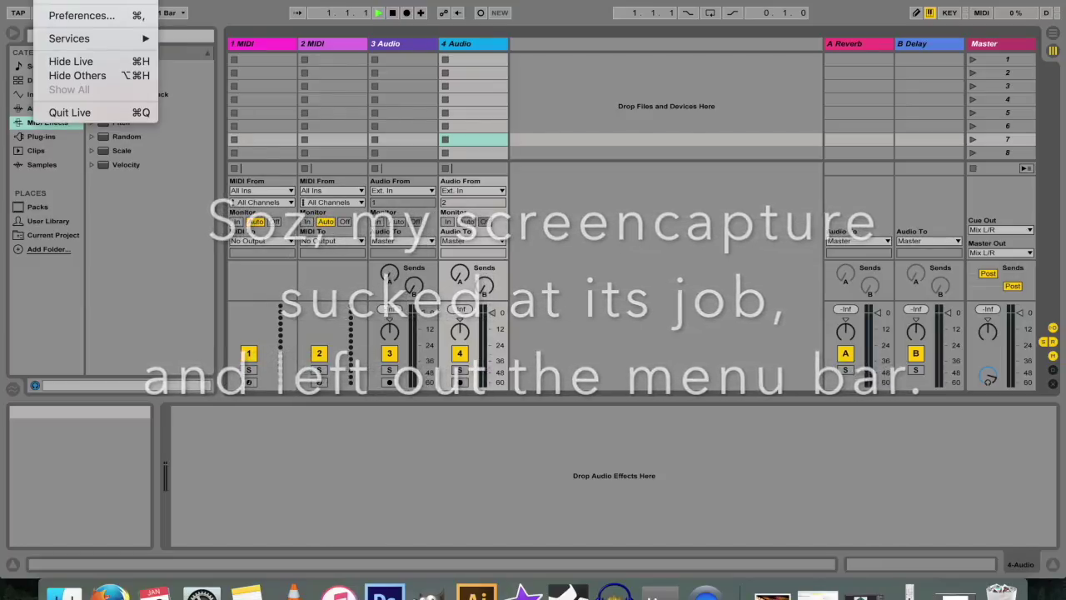
click(77, 15)
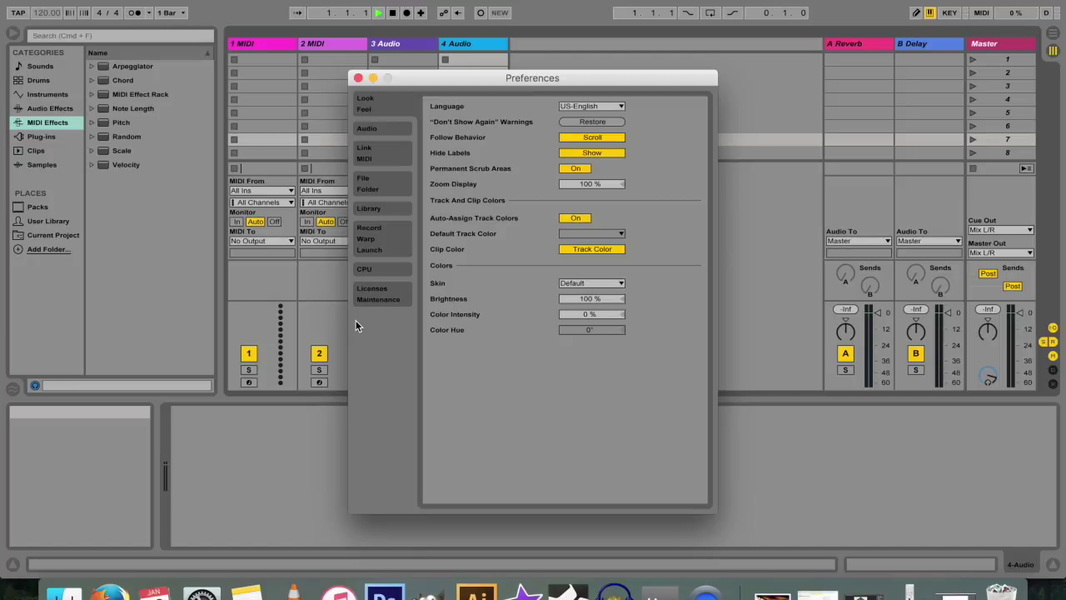
click(581, 107)
click(577, 117)
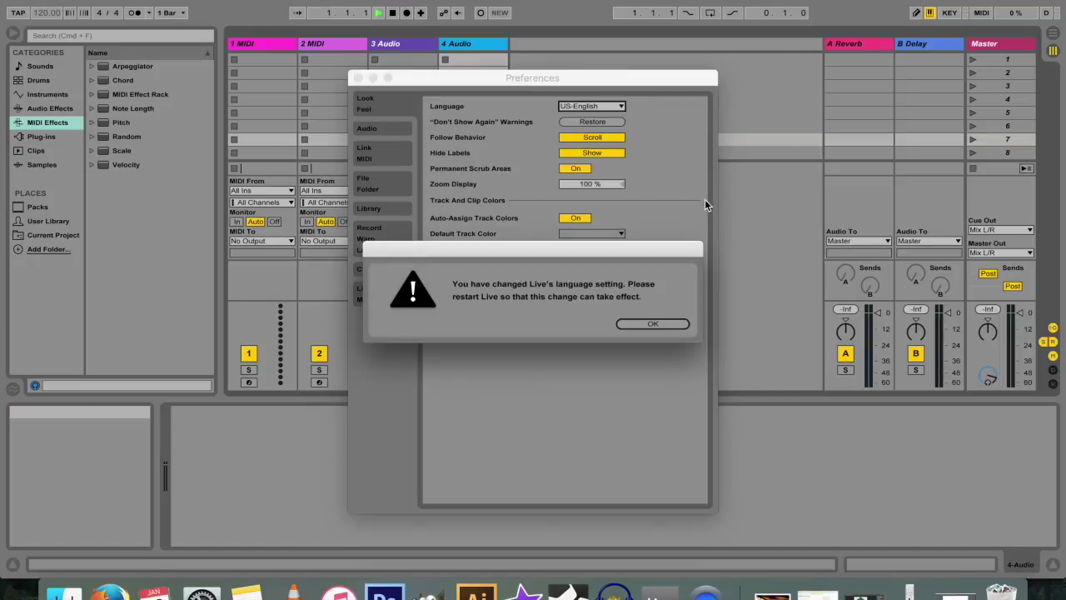
click(653, 325)
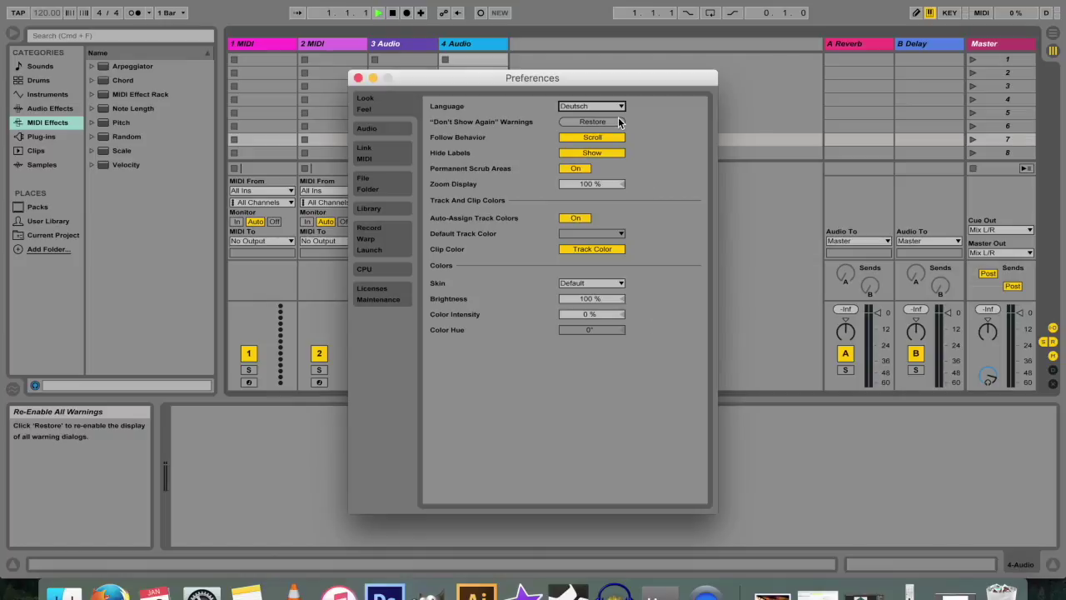
Look through the Audio, Link/MIDI, File/Folder and Library preferences, ending on Look/Feel
click(376, 131)
click(382, 153)
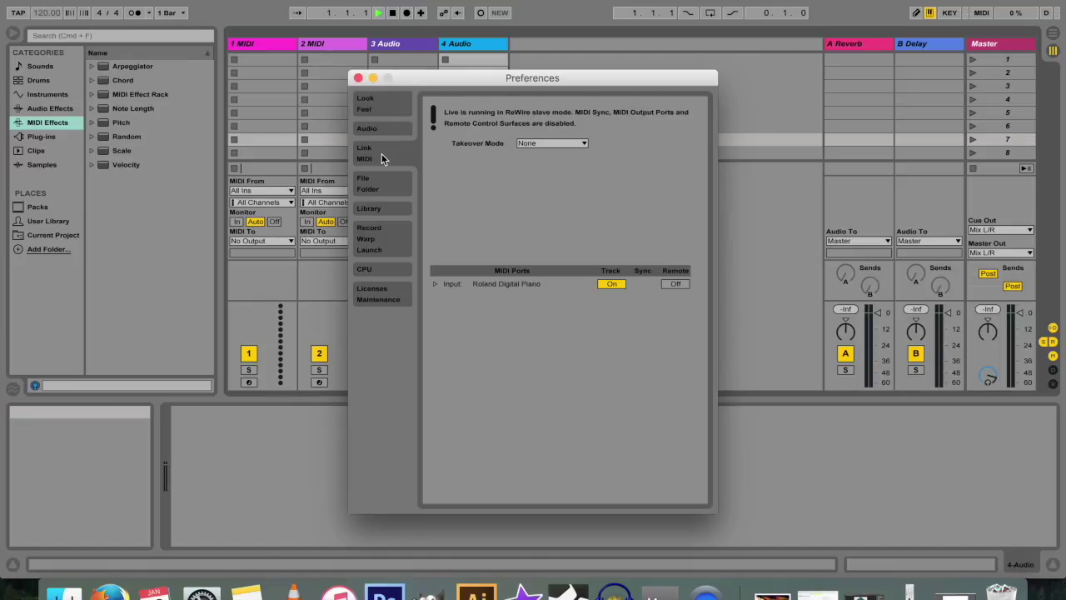
click(384, 188)
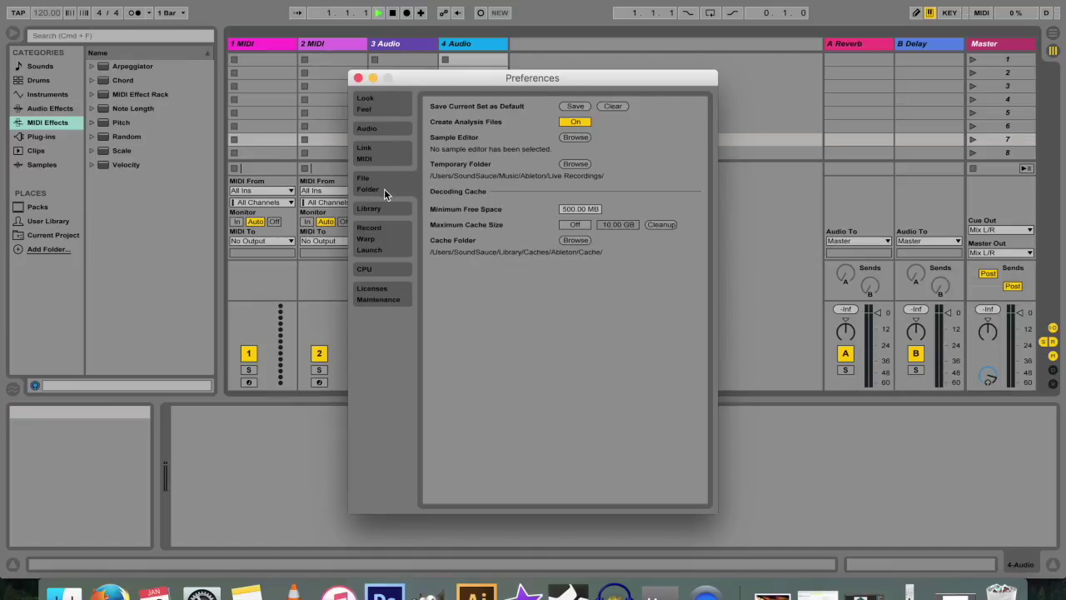
click(377, 151)
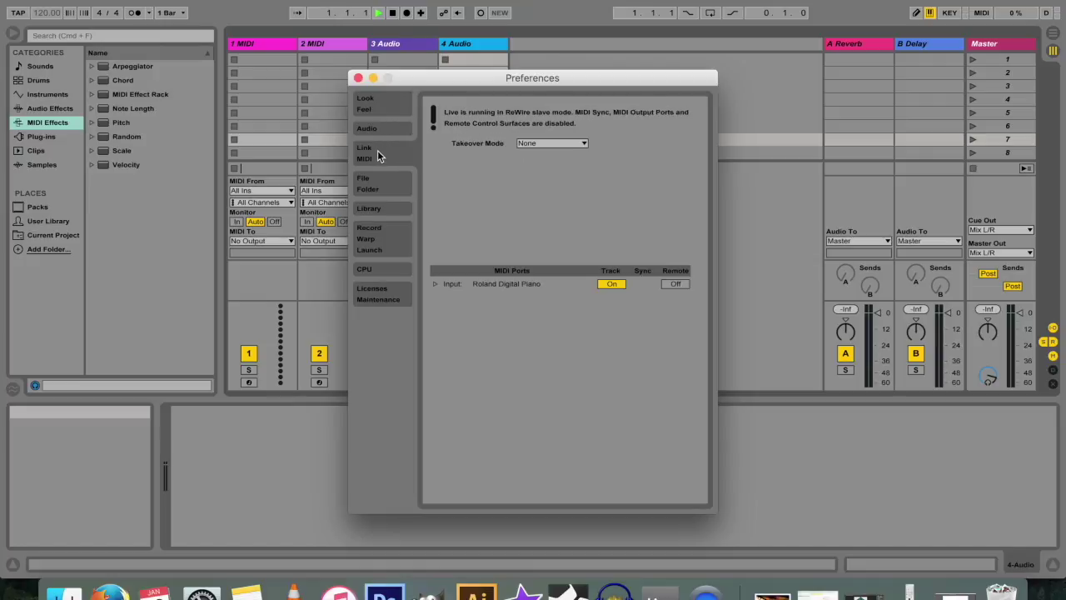
click(385, 188)
click(383, 209)
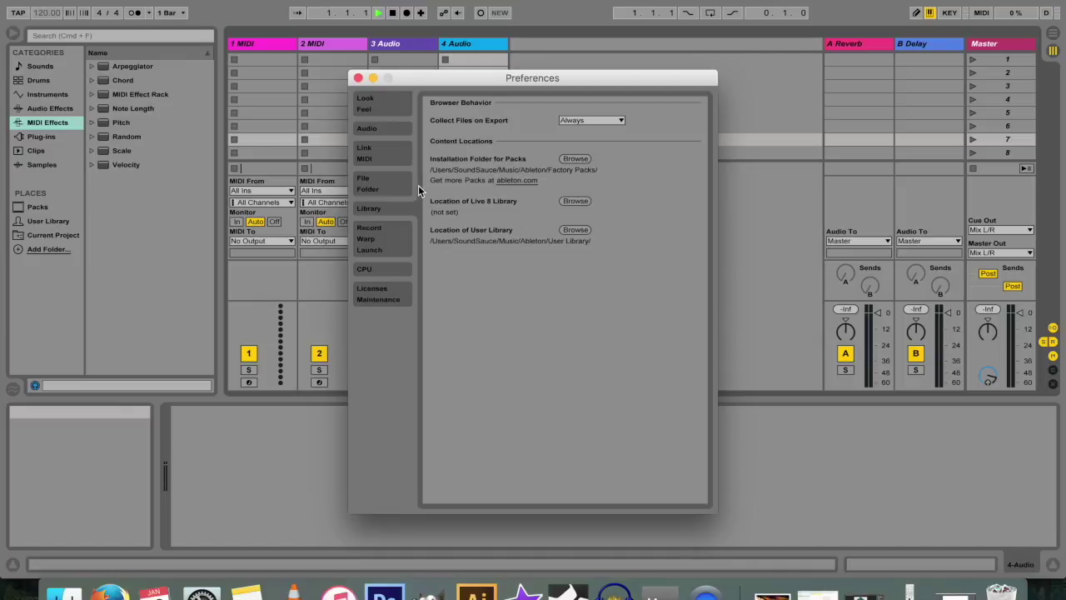
click(387, 128)
click(380, 110)
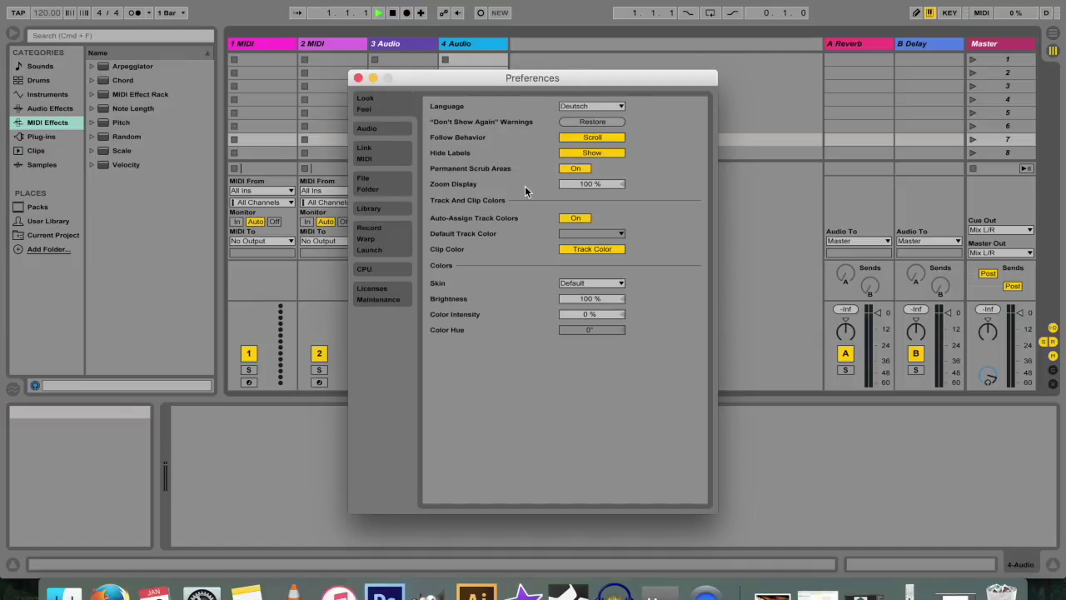
Try the Frost, Nautic, Monolake and Clay skins in turn
click(597, 283)
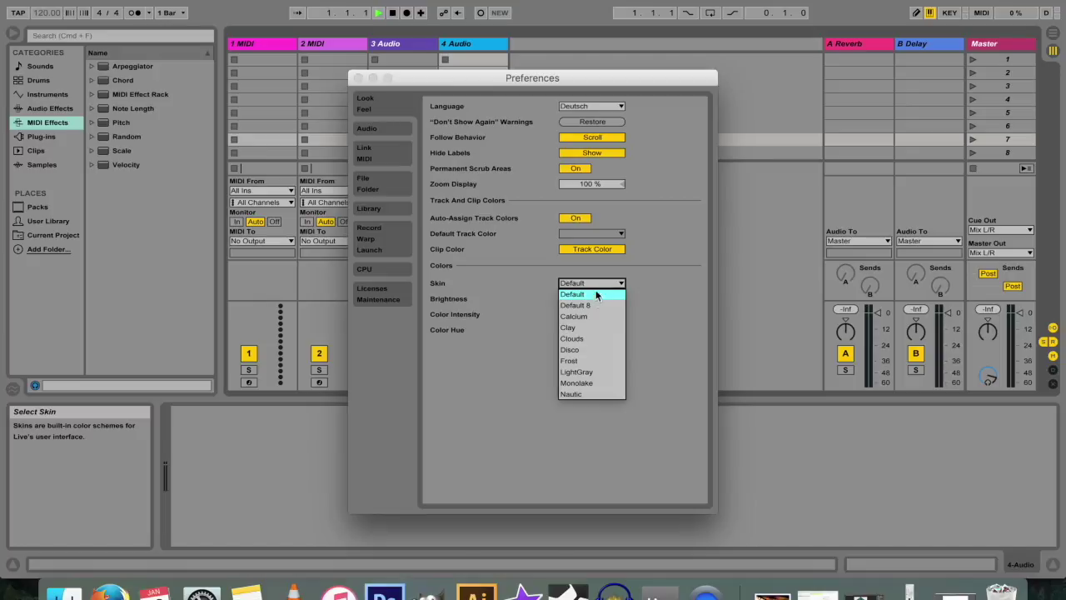
click(577, 360)
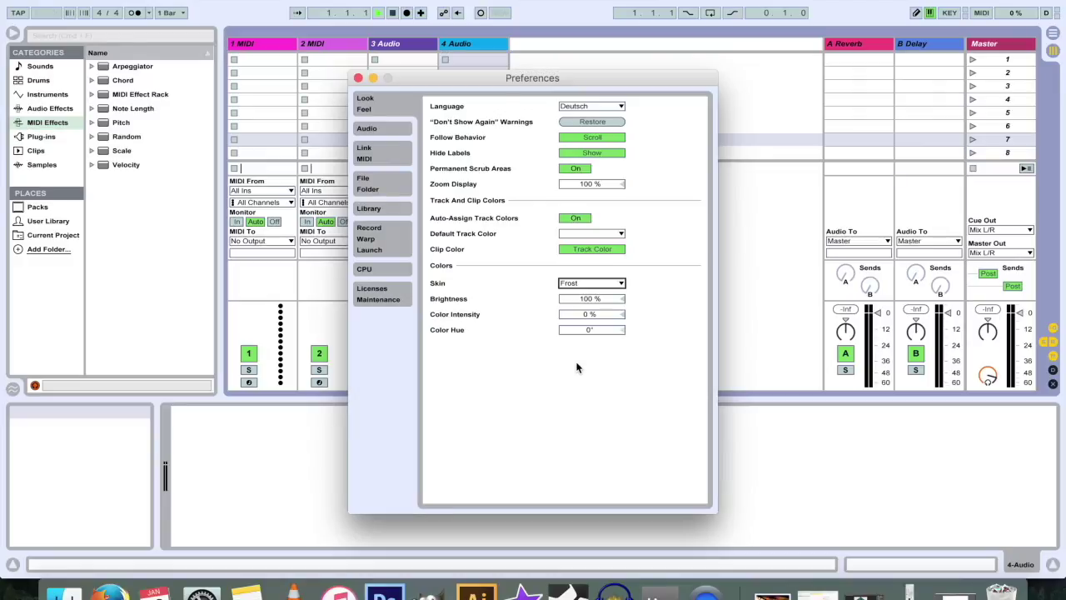
click(603, 284)
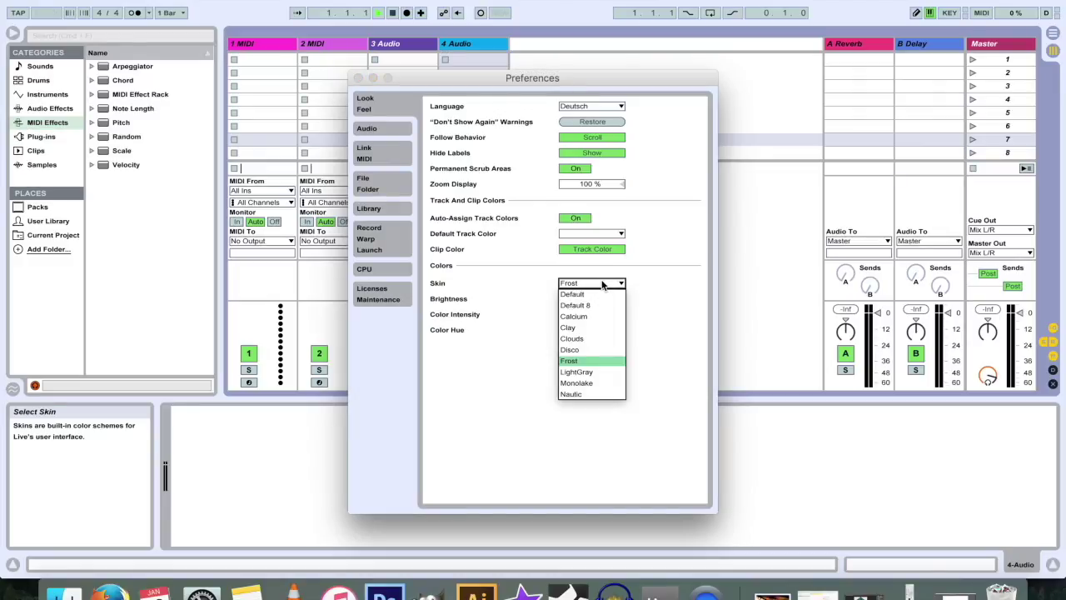
click(574, 394)
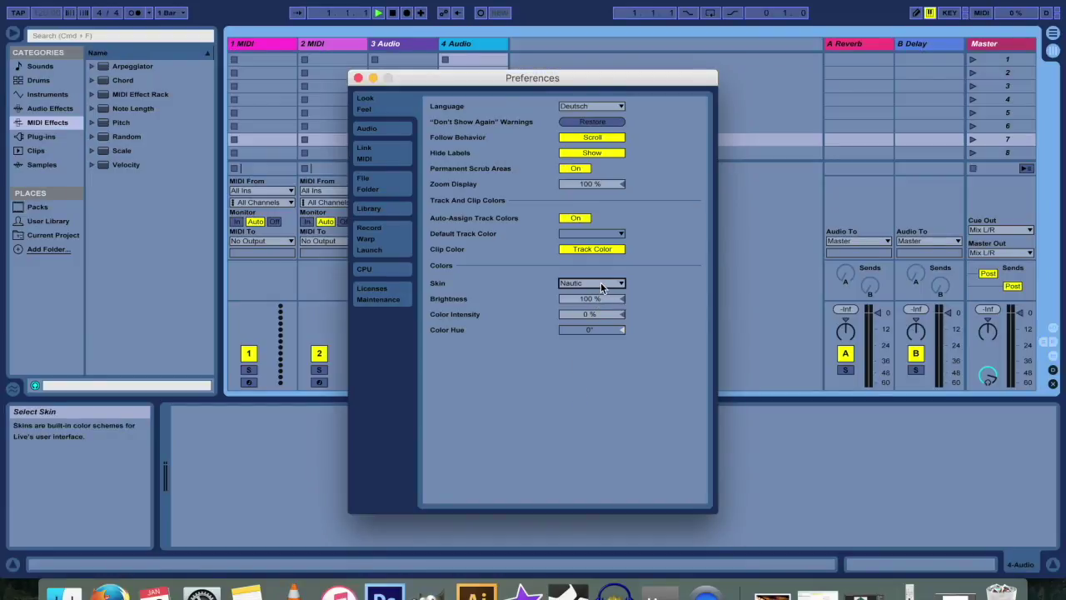
click(601, 282)
click(578, 377)
click(591, 284)
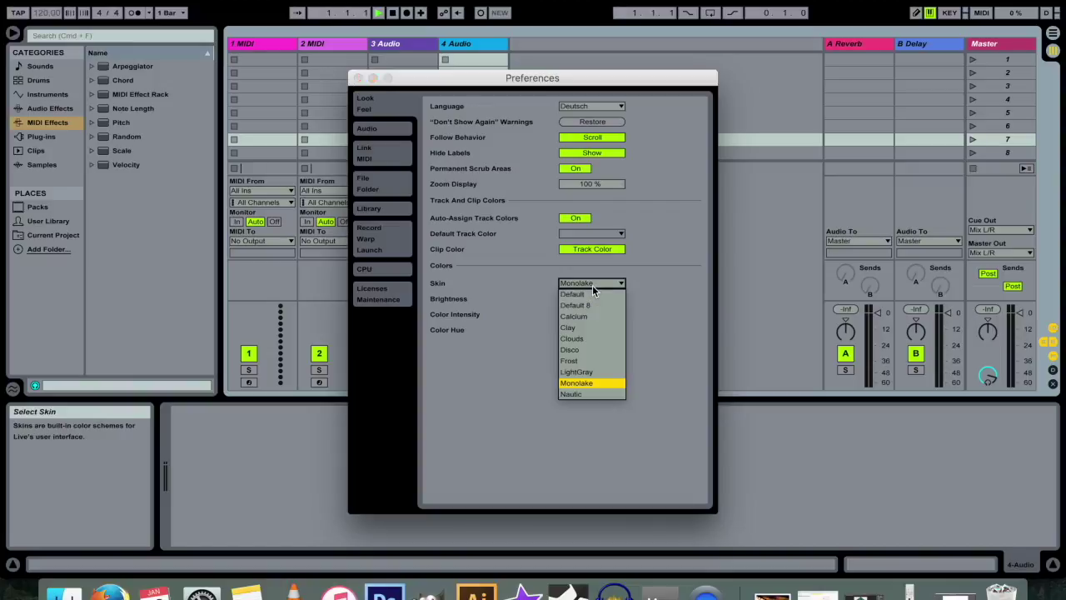
click(587, 331)
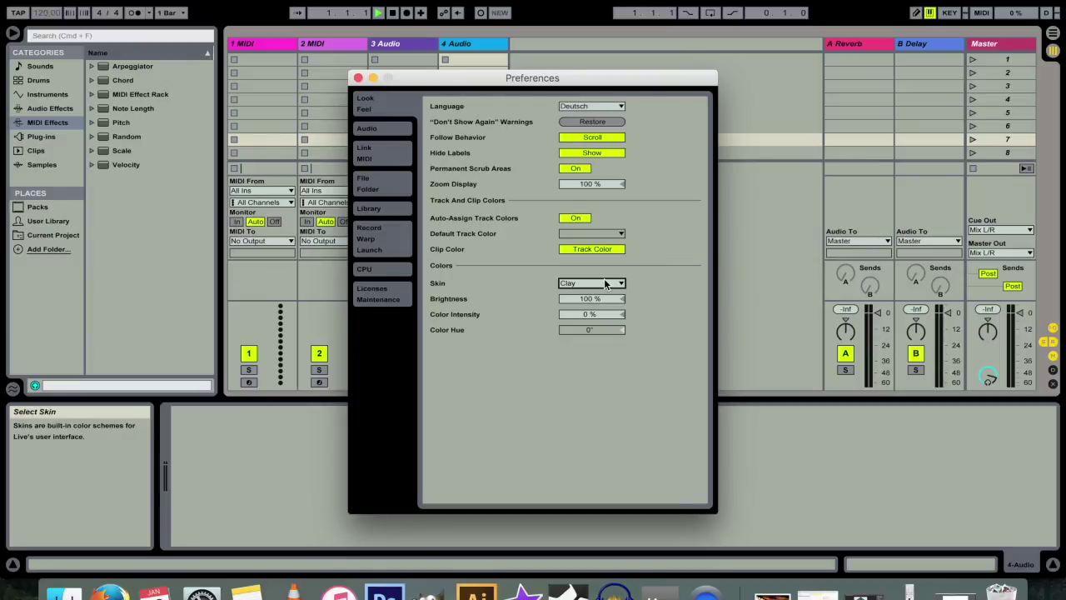
Settle on the Frost skin and close the Preferences window
click(606, 284)
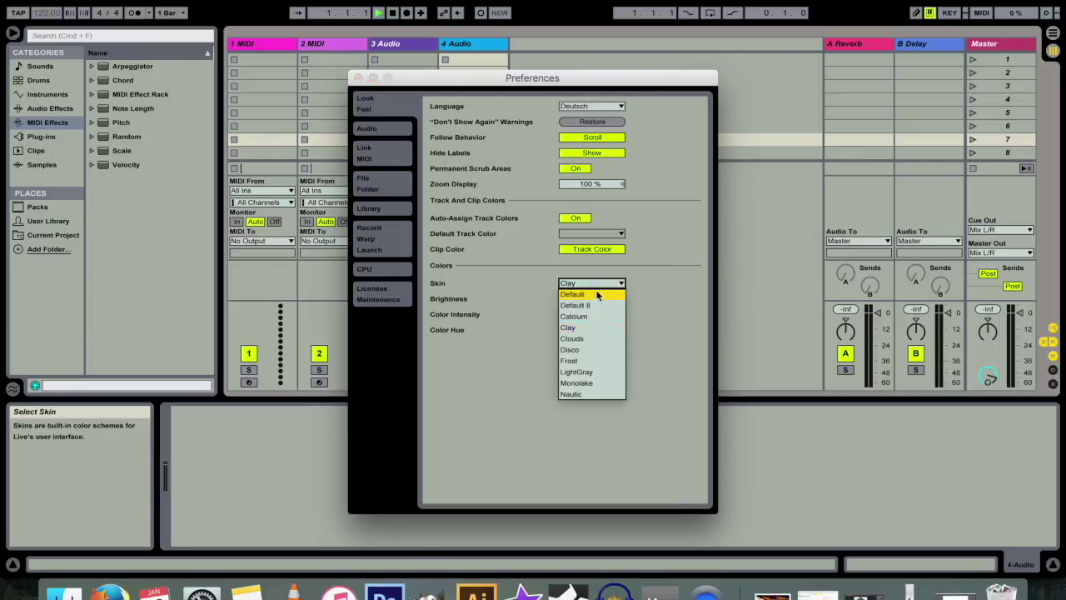
click(575, 354)
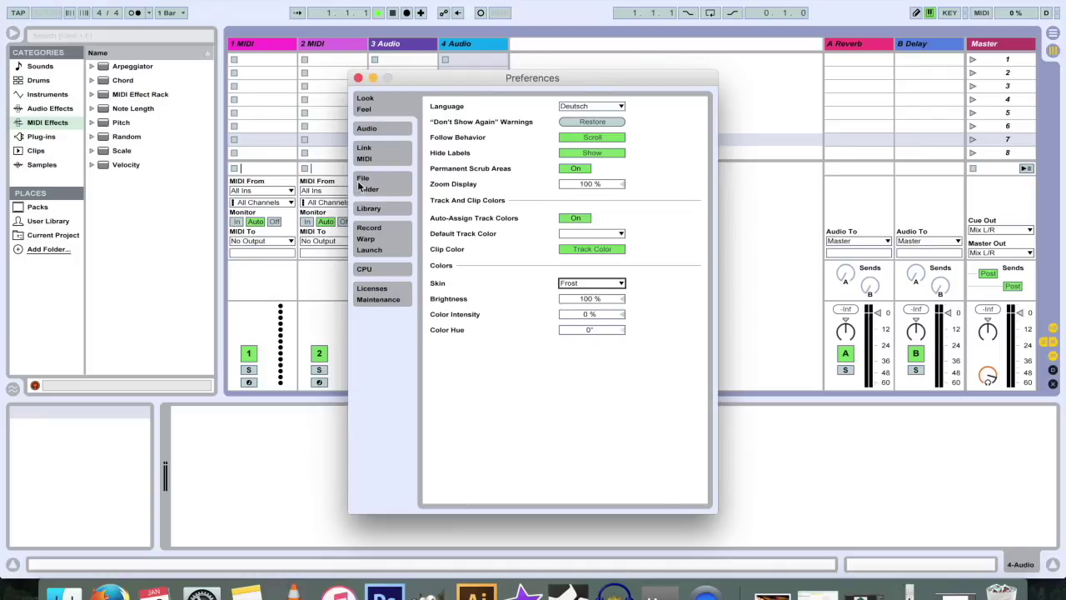
click(359, 78)
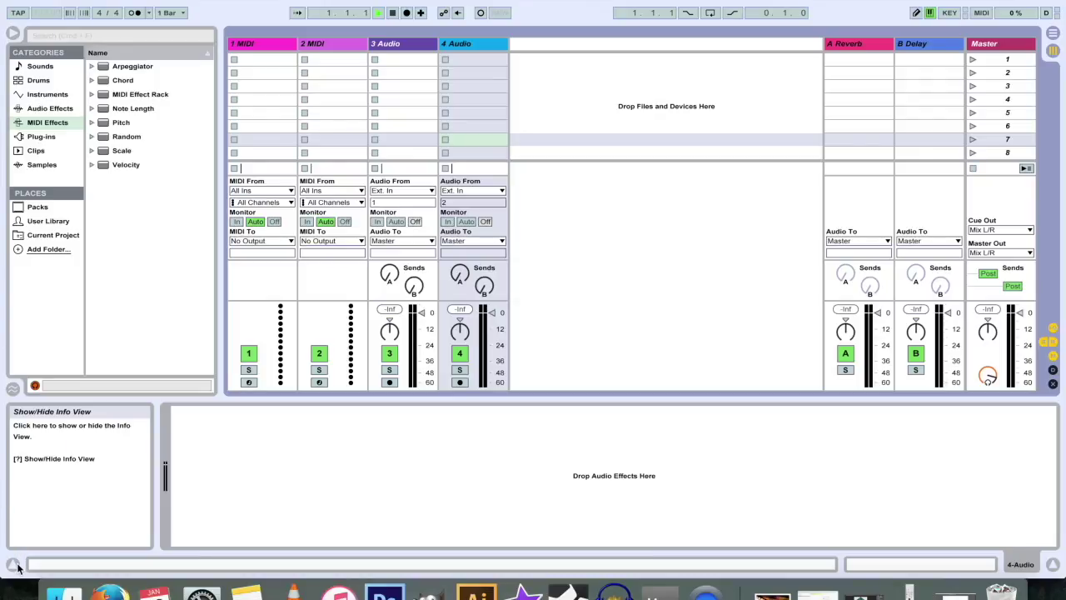
Hide and show the Detail View twice, leaving it visible
click(1054, 565)
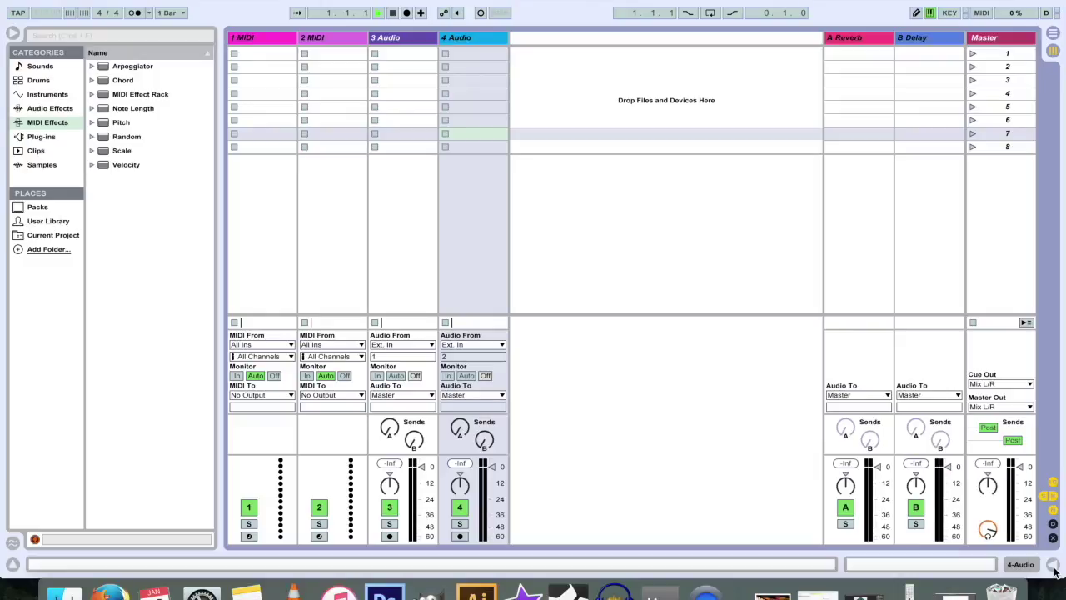
click(1053, 564)
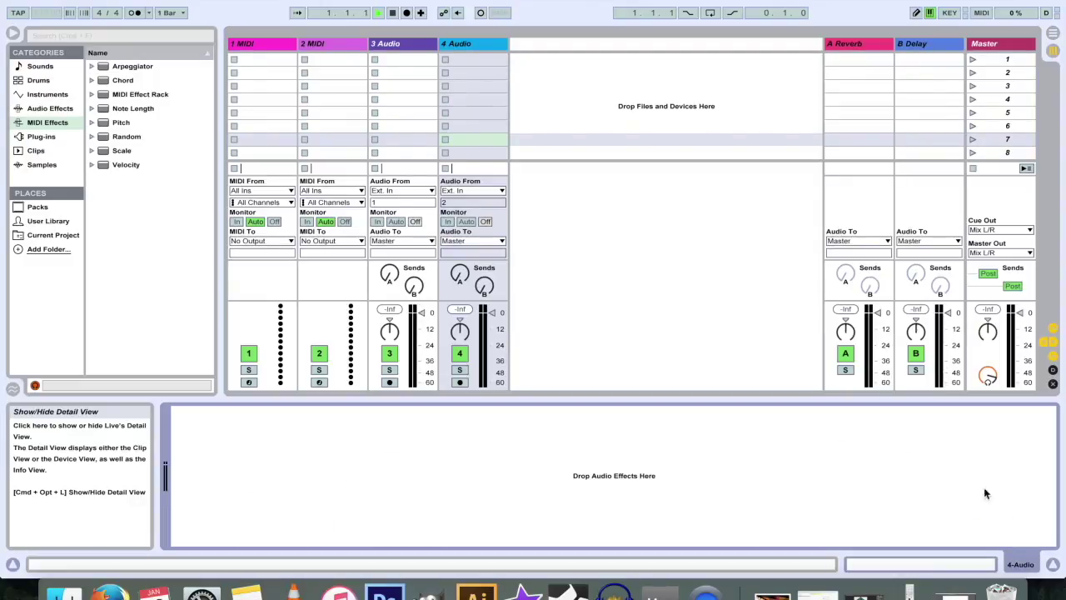
click(1053, 565)
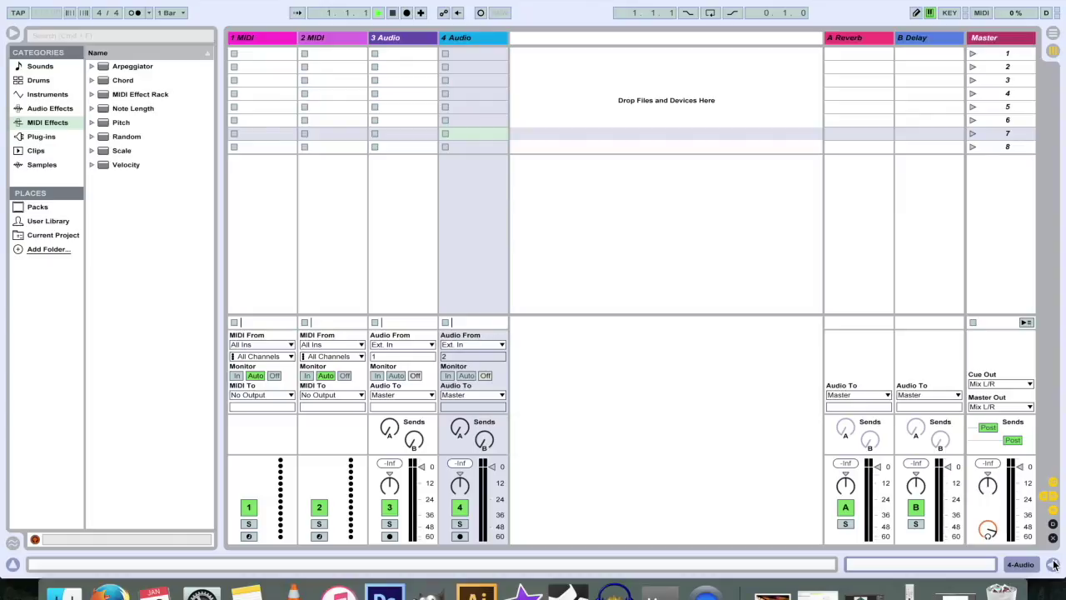
click(1053, 565)
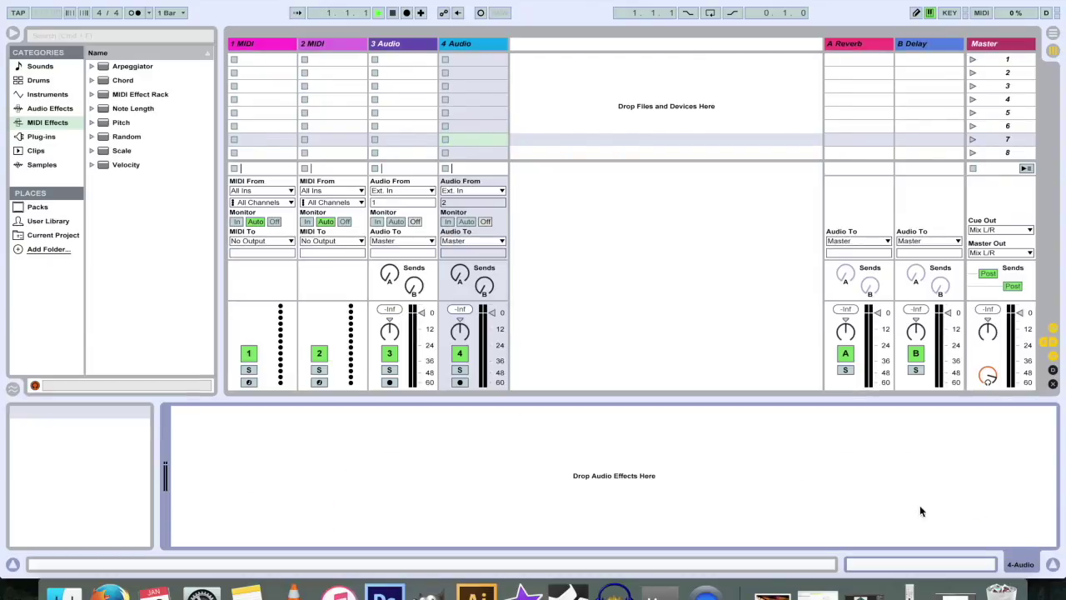
Toggle the Info View on and off and hide the browser panel
click(13, 565)
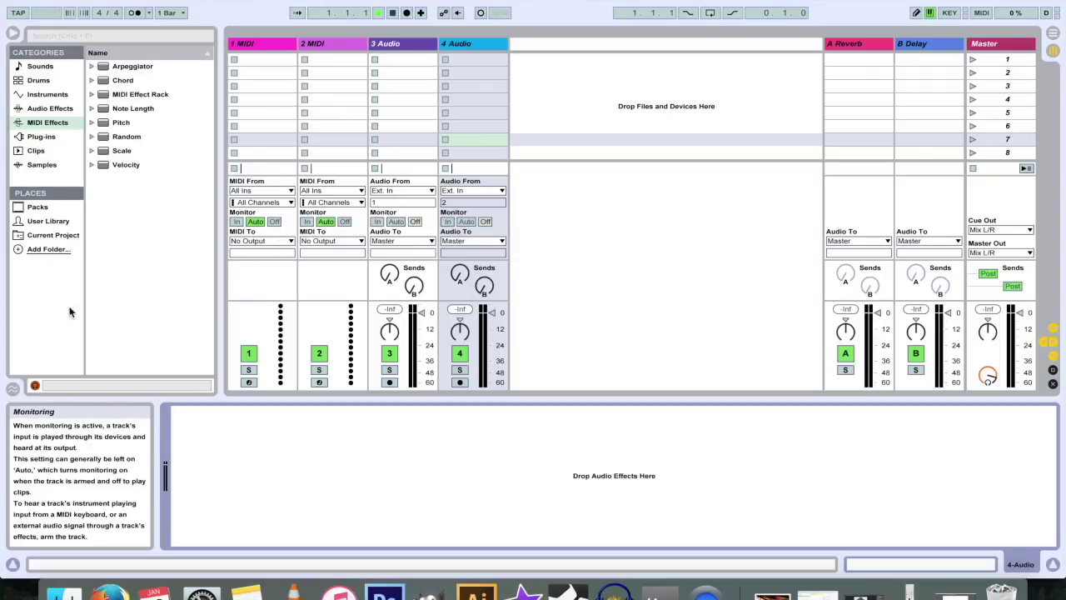
click(12, 565)
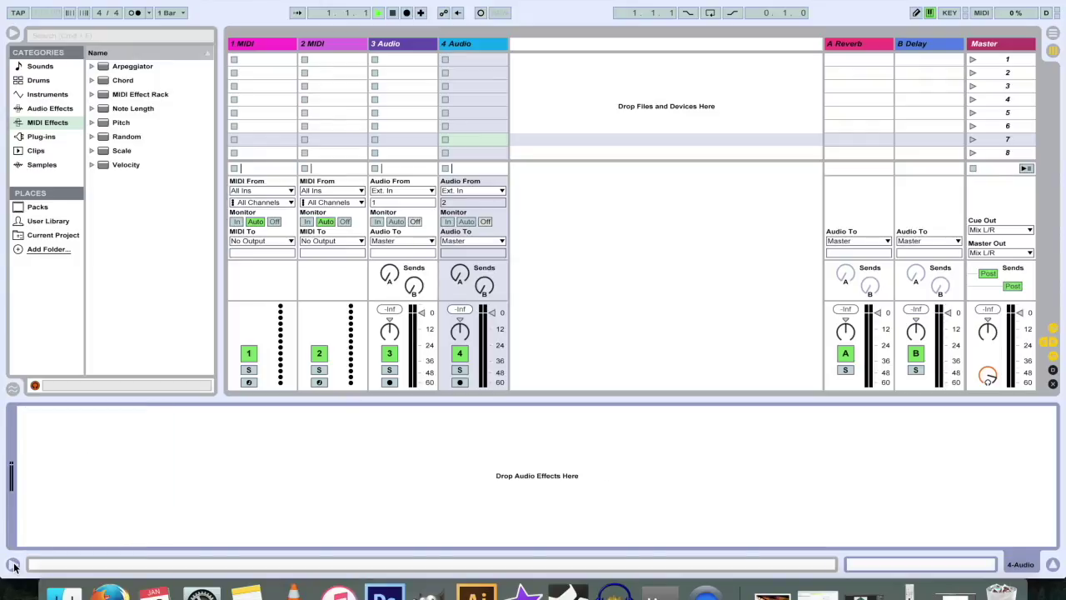
click(13, 35)
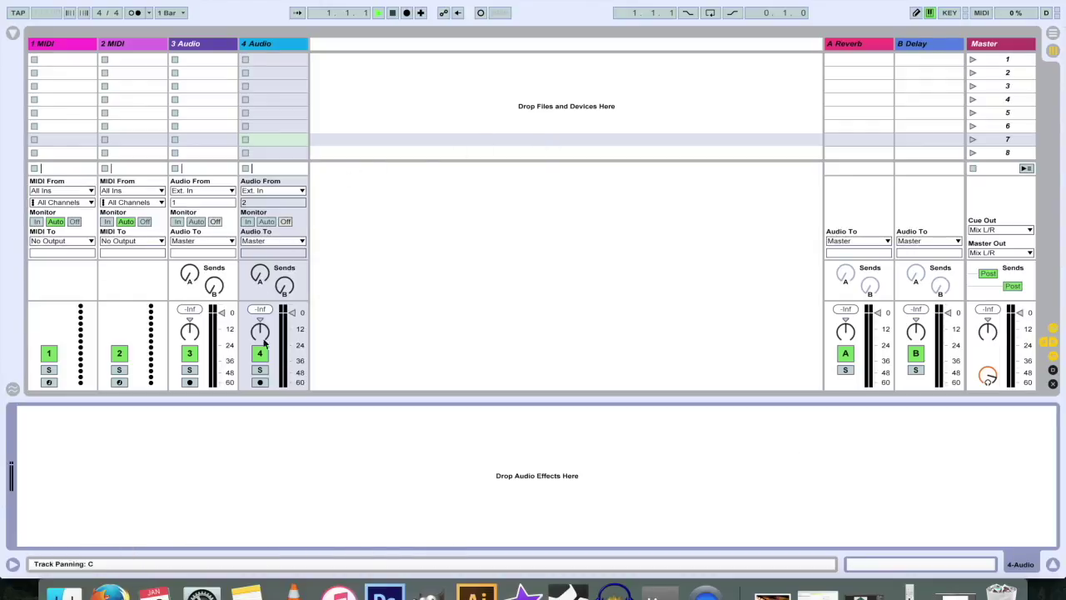
click(13, 564)
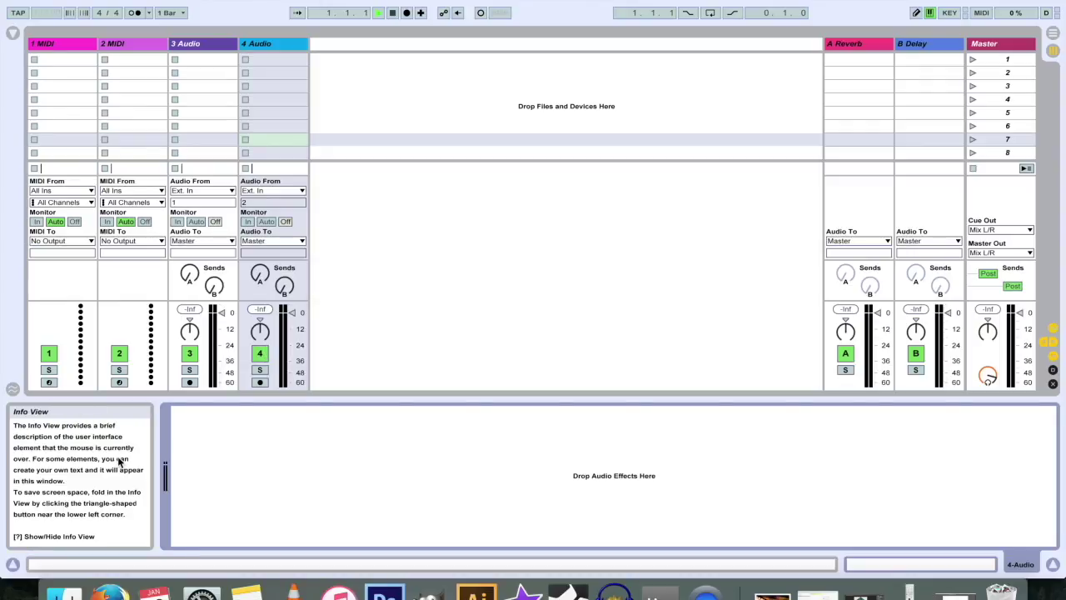
click(13, 565)
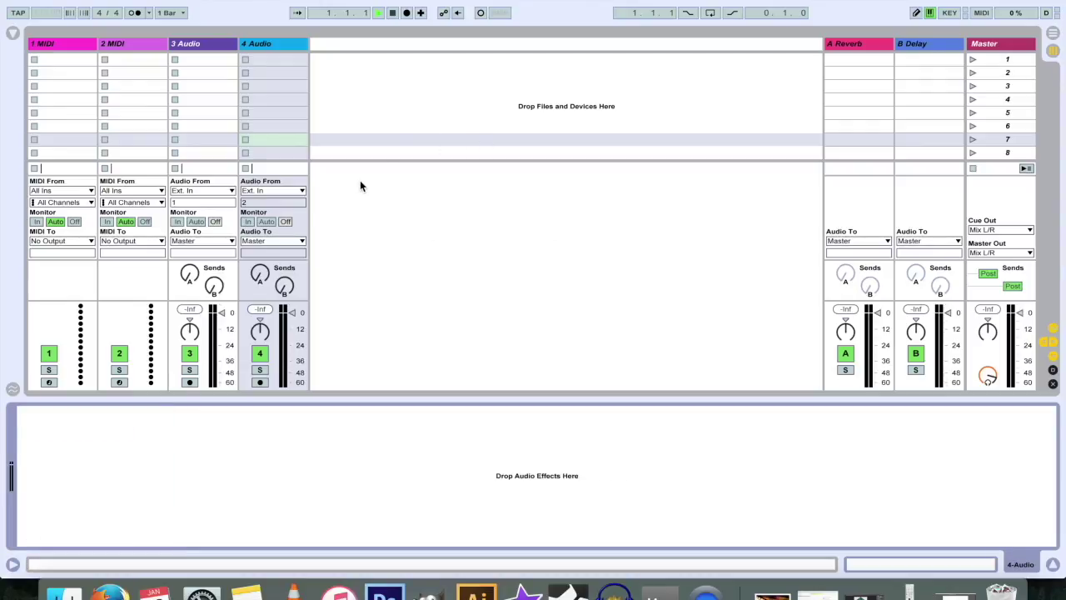
Toggle Live's full-screen mode on, off and on again with Ctrl+Cmd+F
click(204, 0)
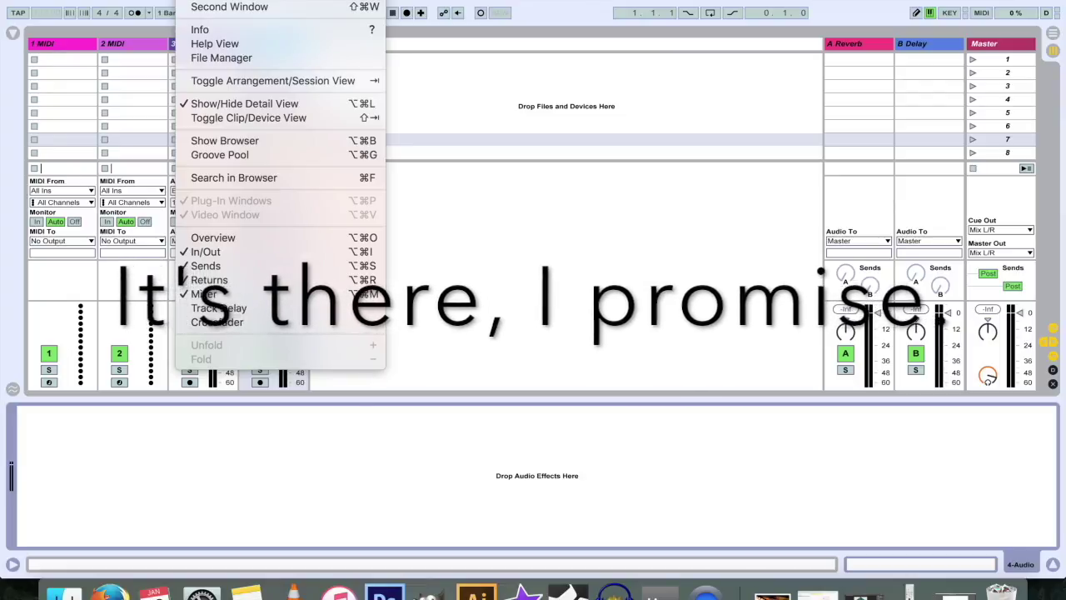
key(ctrl+super+f)
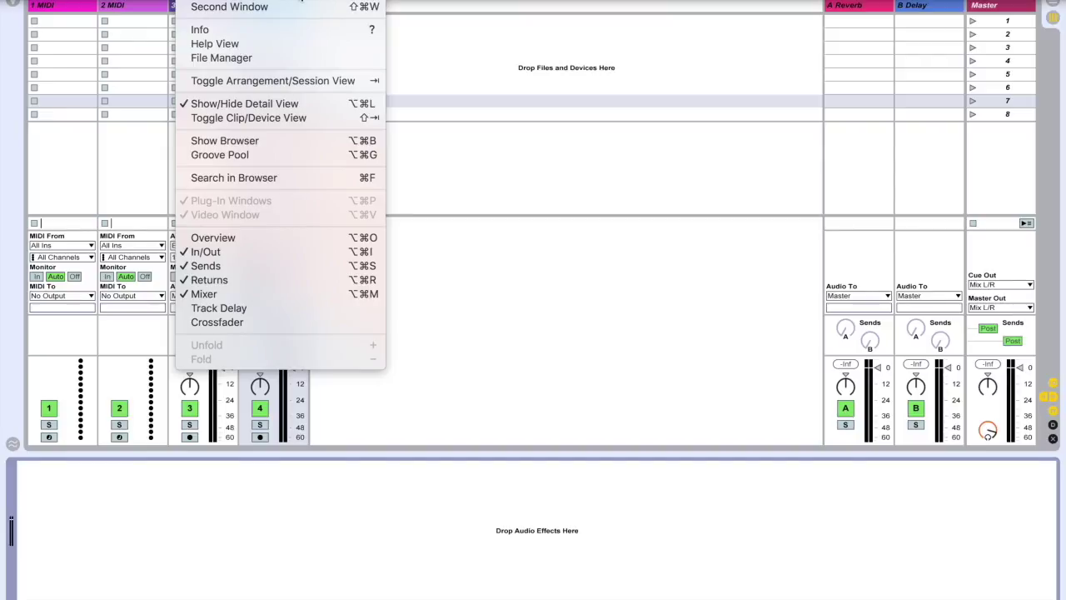
key(ctrl+super+f)
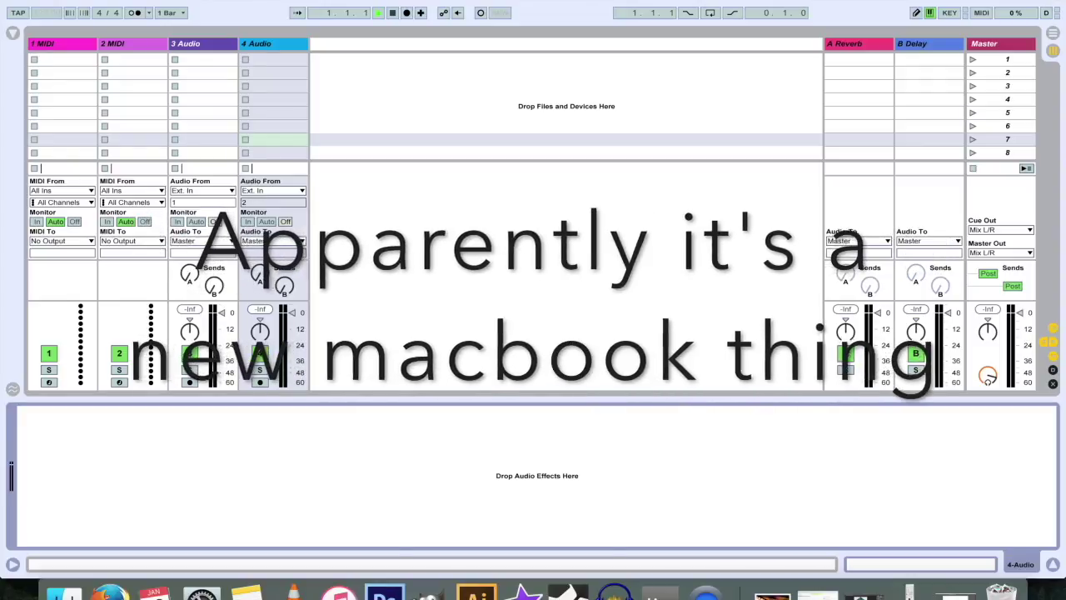
key(ctrl+super+f)
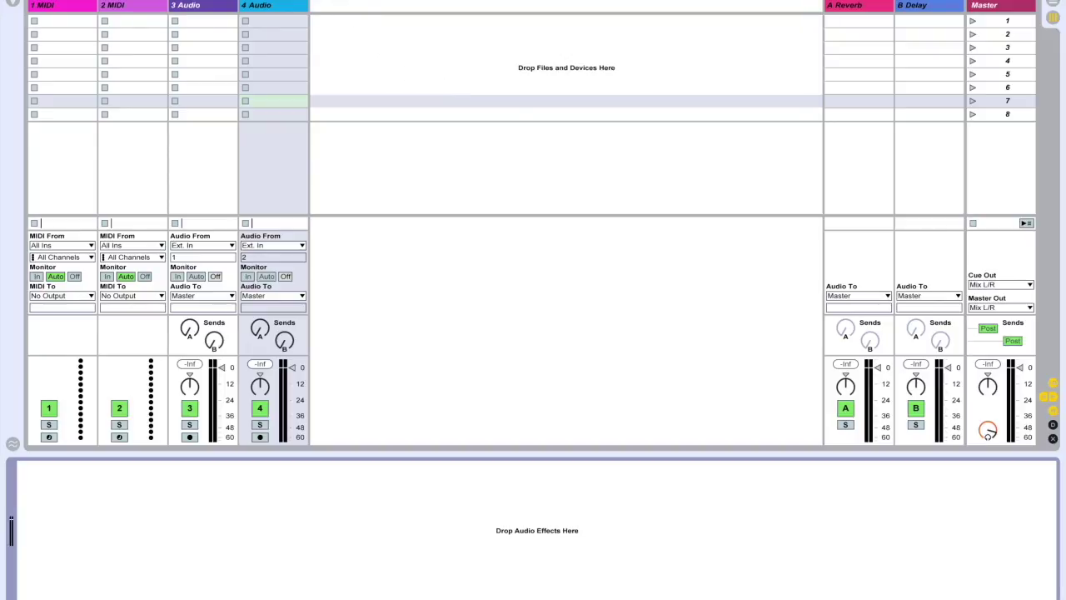
Exit full-screen mode from the View menu and show the browser panel again
mouse_move(342, 1)
click(204, 7)
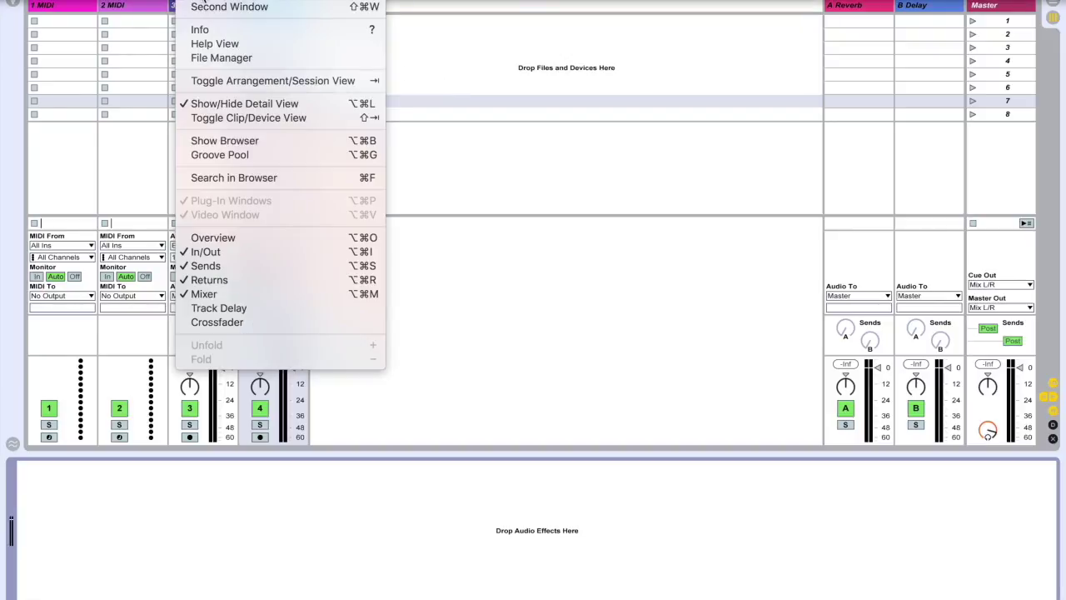
click(250, 3)
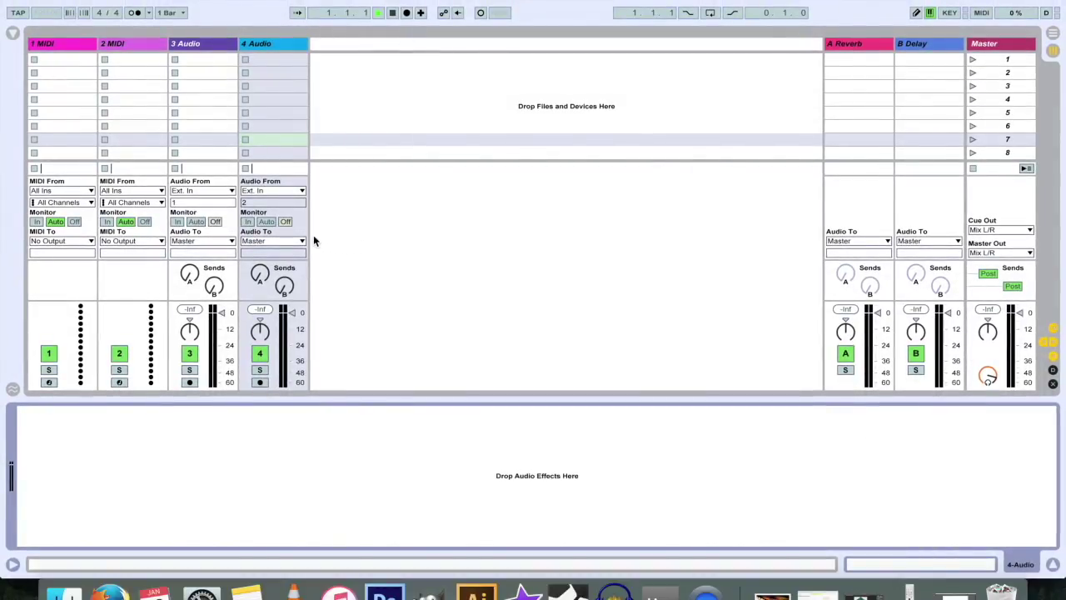
click(12, 34)
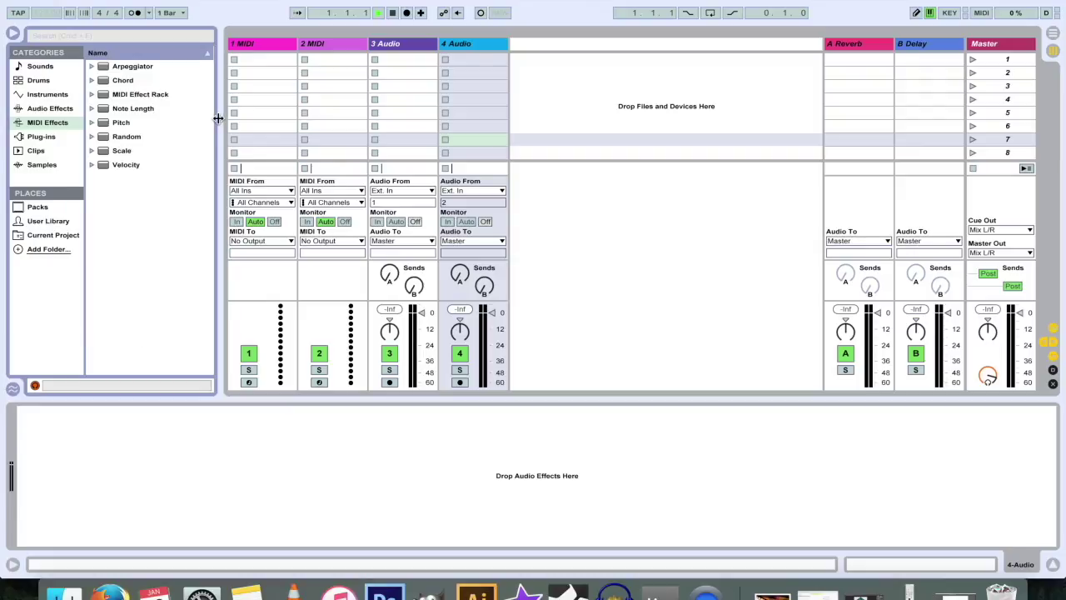
Drag the browser/Session View divider slightly right to widen the browser
drag(219, 124, 228, 170)
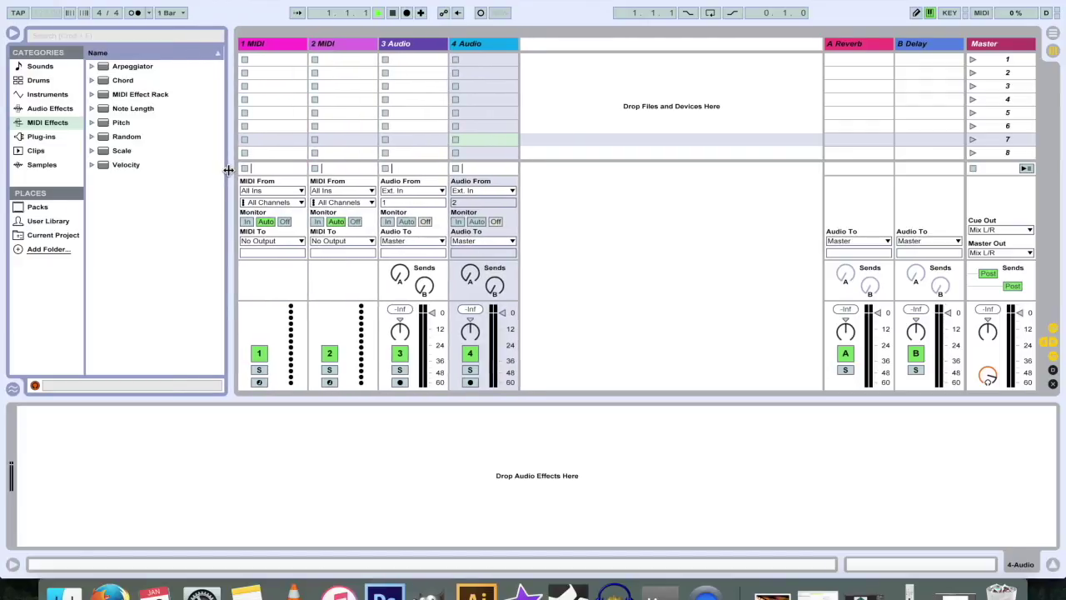